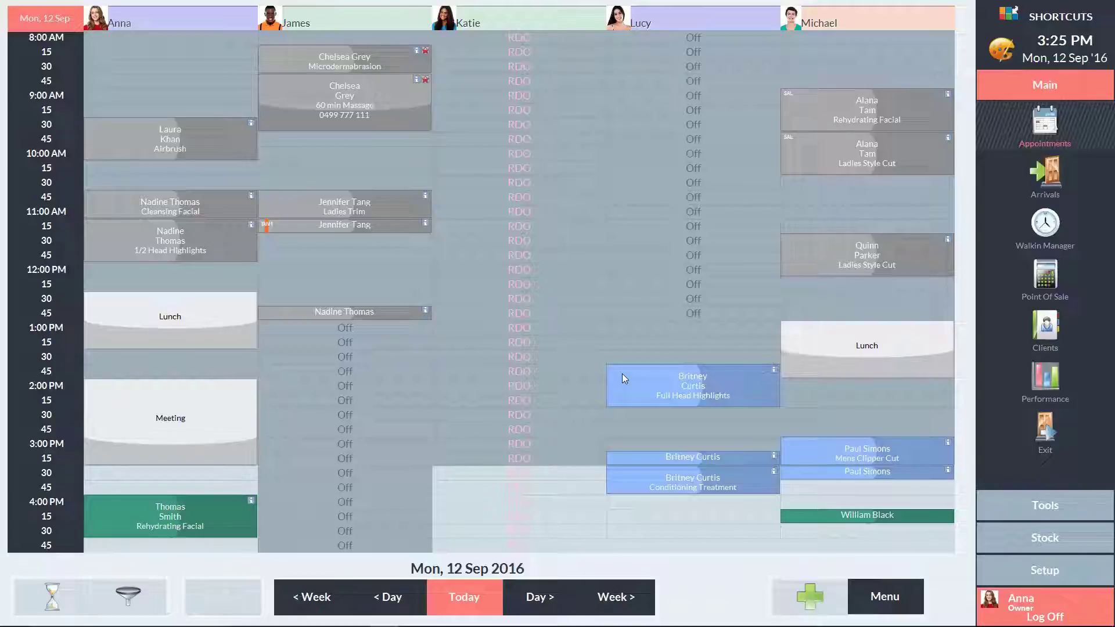
Confirm Enable Labour Forecasting is ticked in General Setup, save, and dismiss the restart notice
left_click(1033, 565)
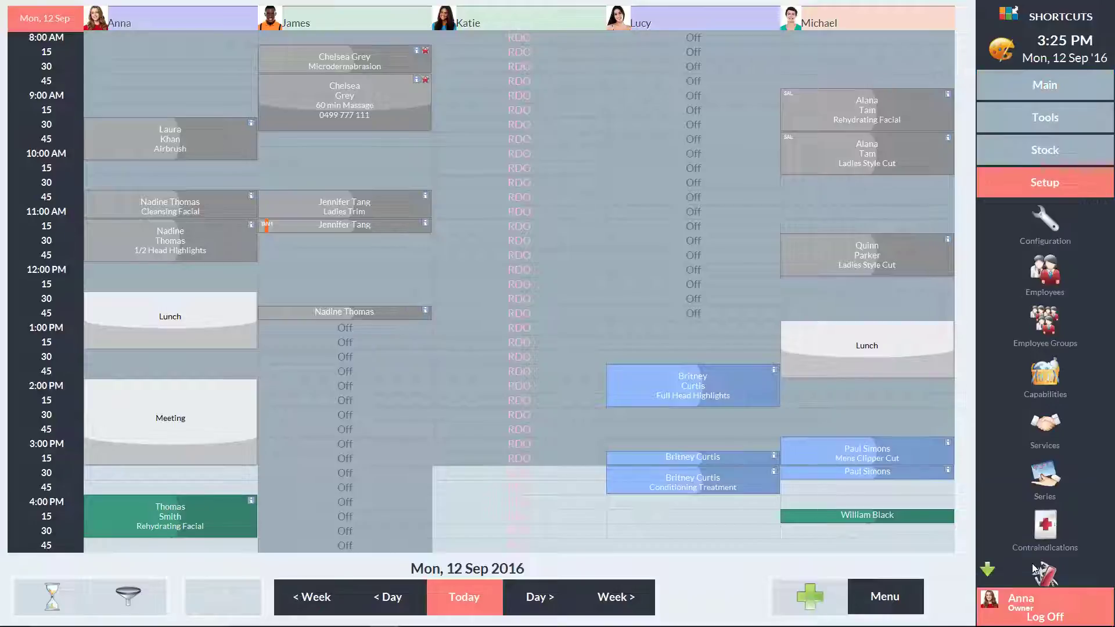
left_click(1048, 223)
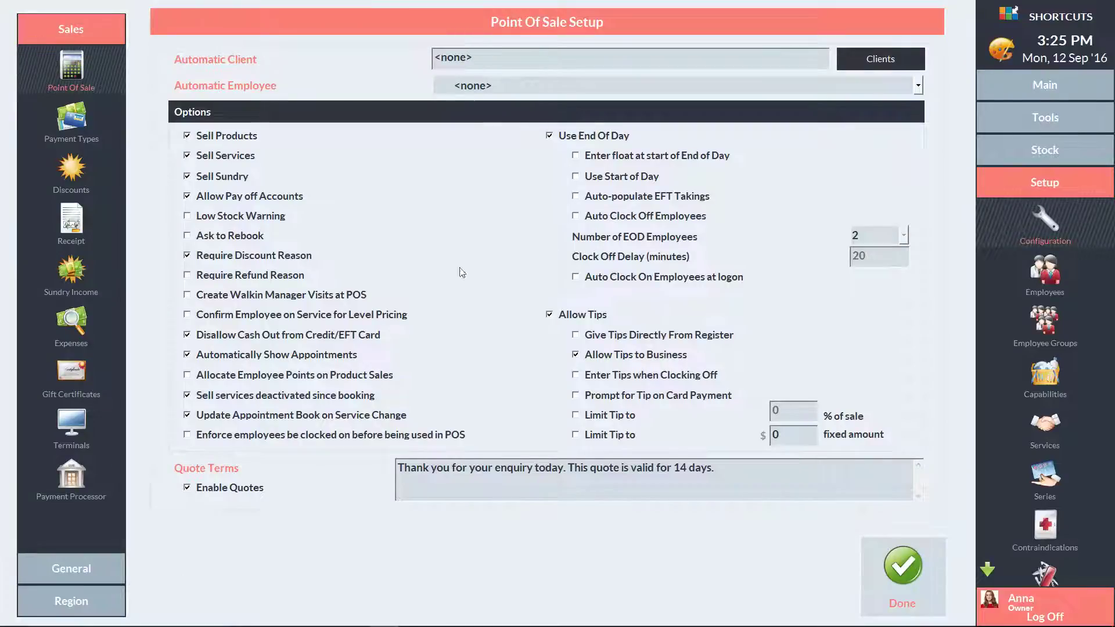
left_click(73, 569)
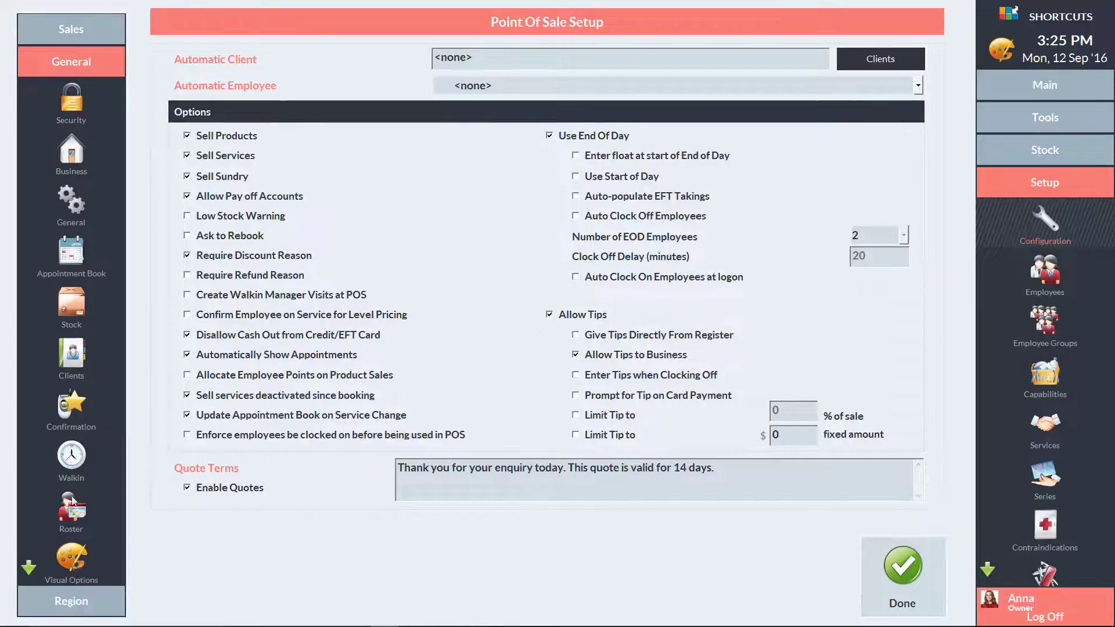
left_click(73, 206)
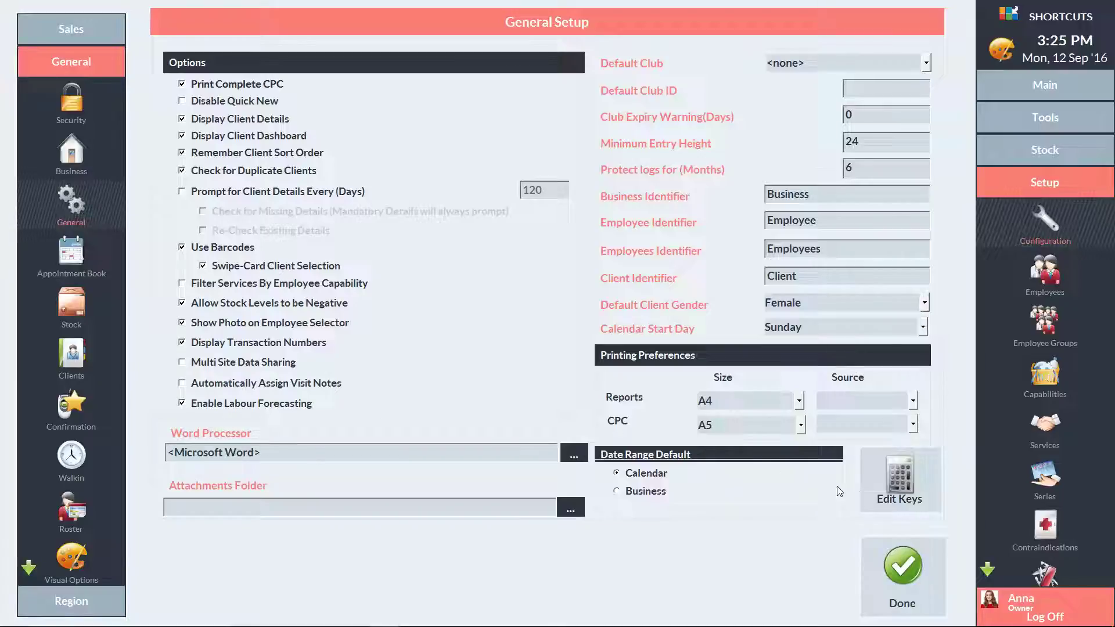
left_click(902, 575)
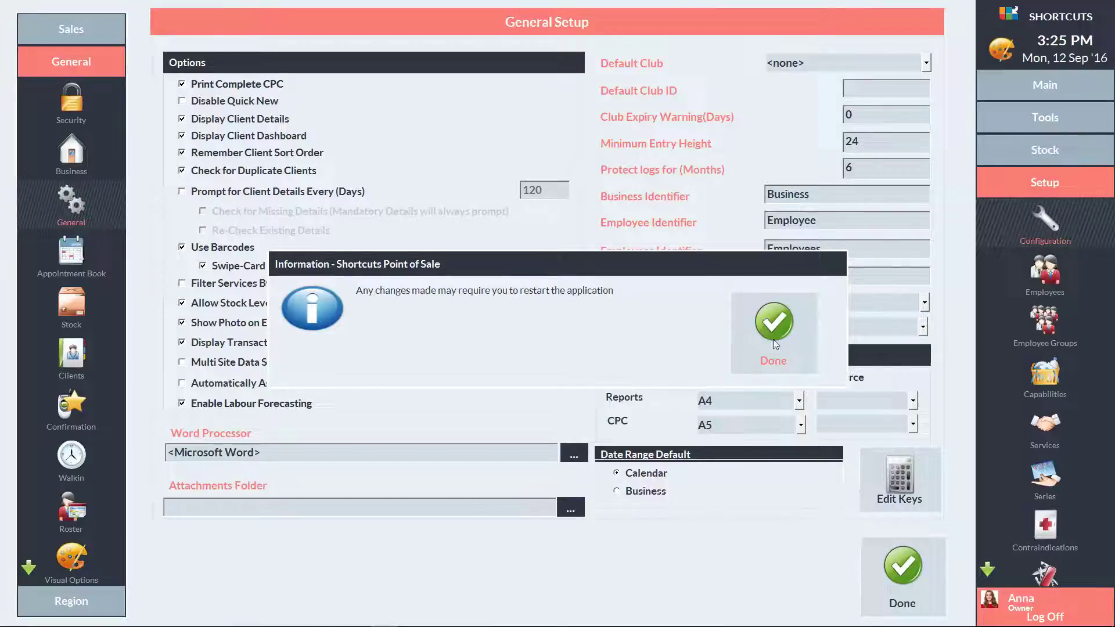
left_click(773, 323)
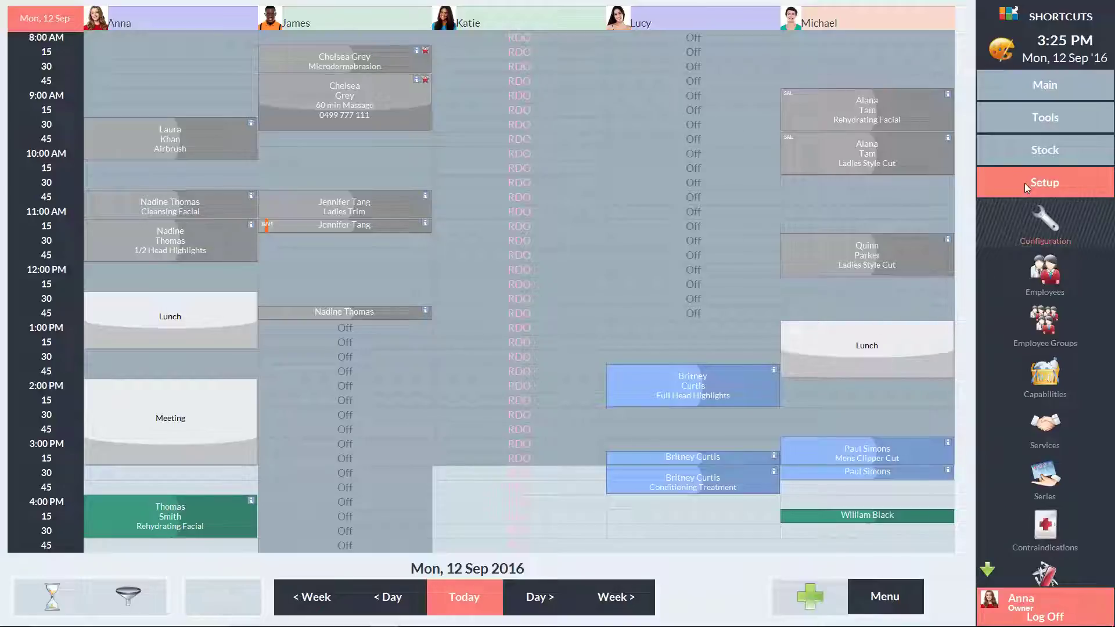
Open the Employee Roster from the Tools options
left_click(1033, 120)
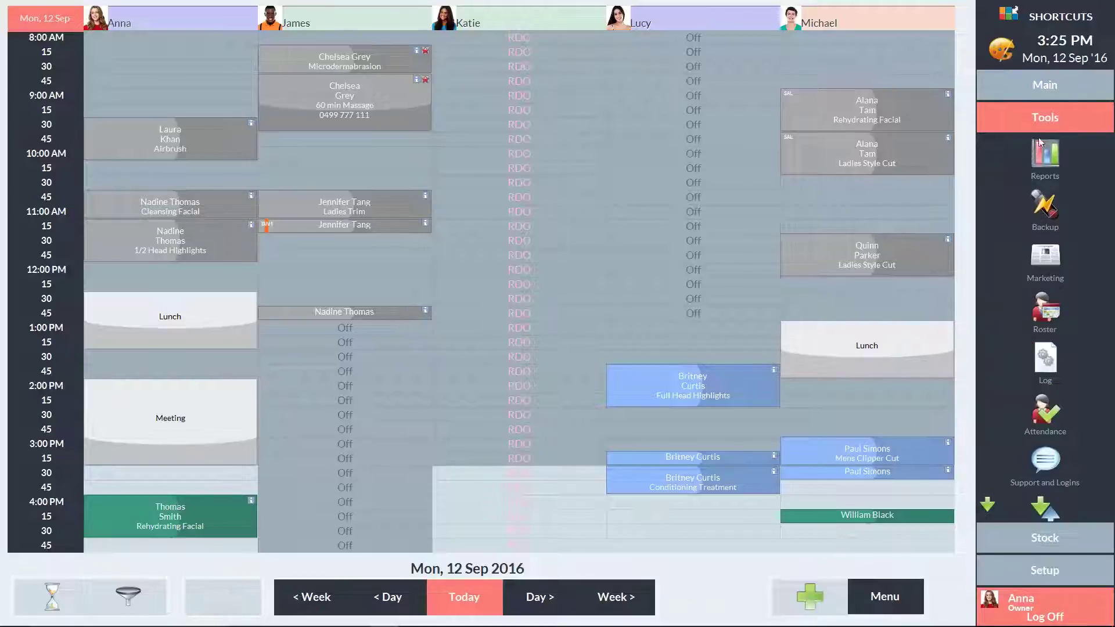
left_click(1048, 316)
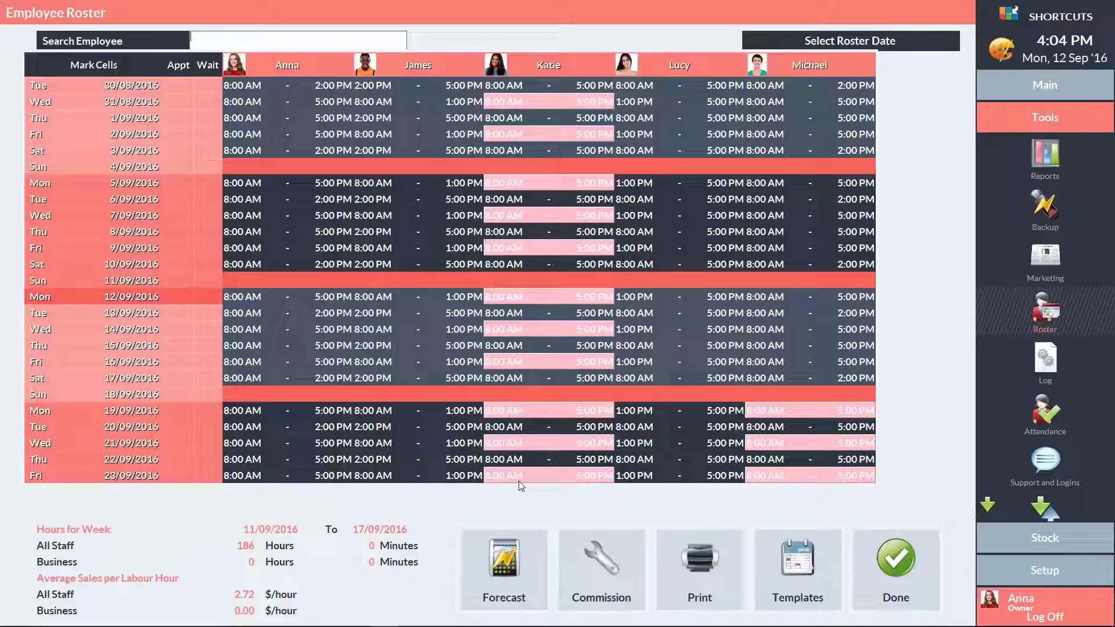
Open Forecast Labour and set the forecast period to Wed 9 Nov – Thu 8 Dec 2016
left_click(506, 559)
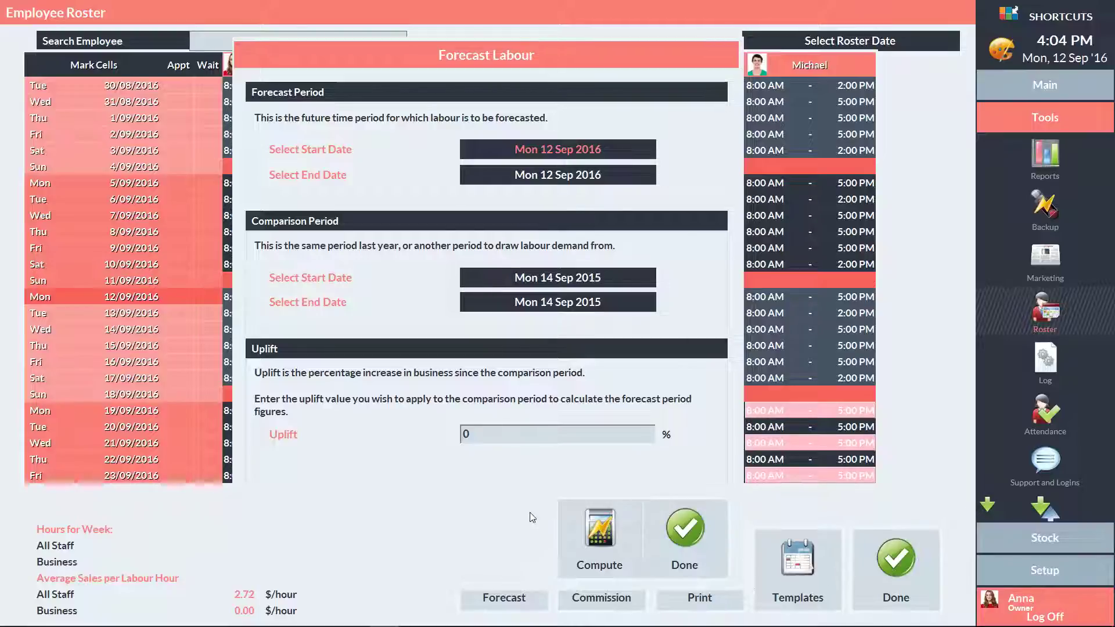
left_click(555, 177)
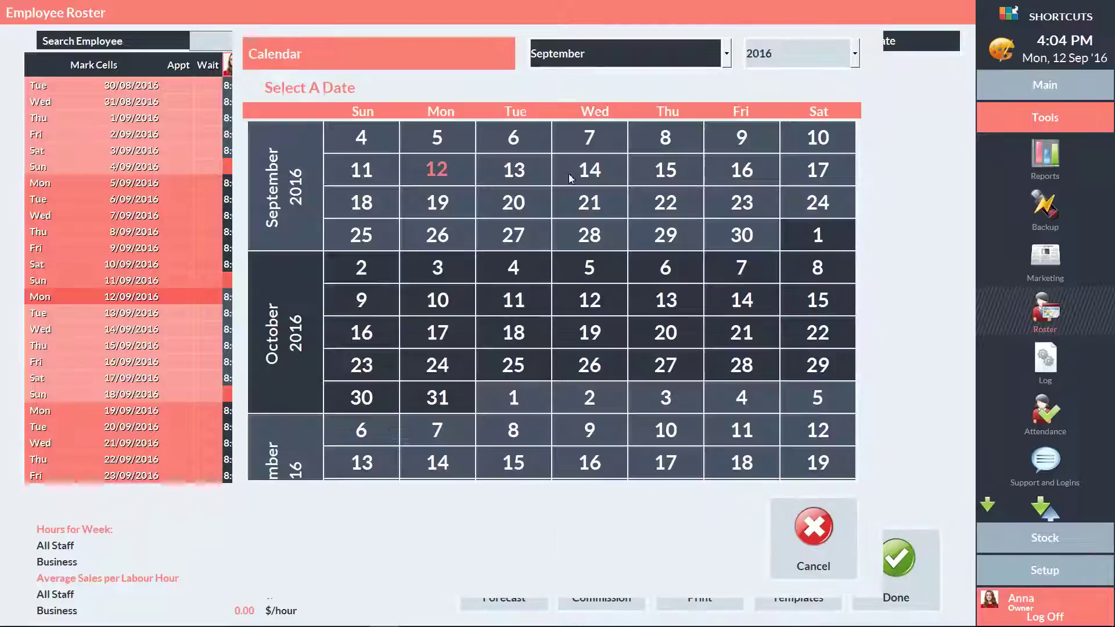
left_click(642, 53)
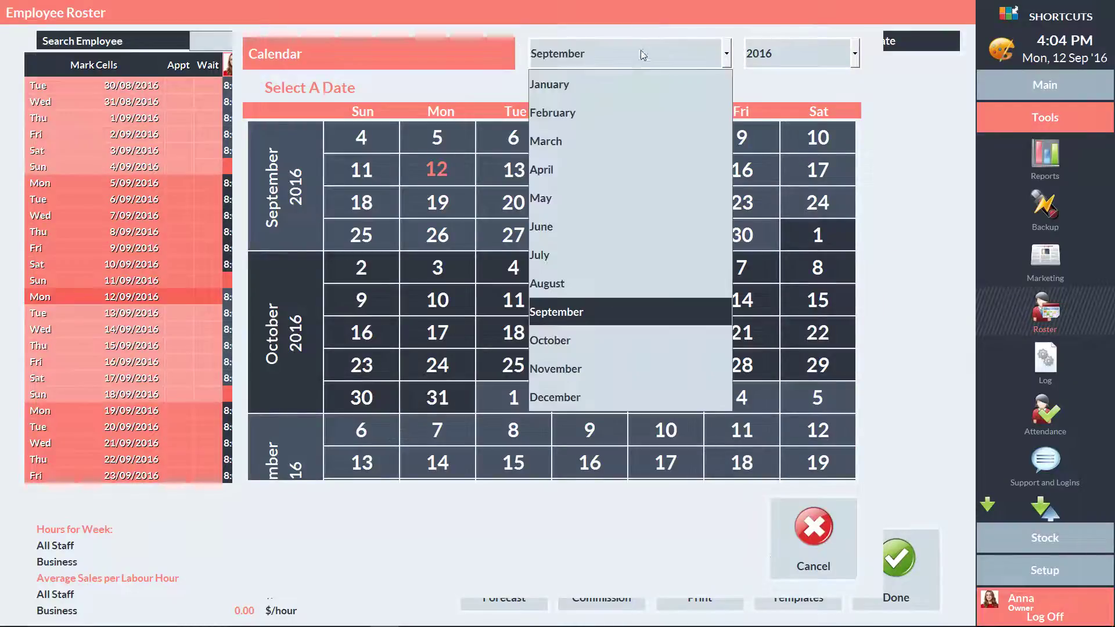
left_click(624, 399)
left_click(667, 137)
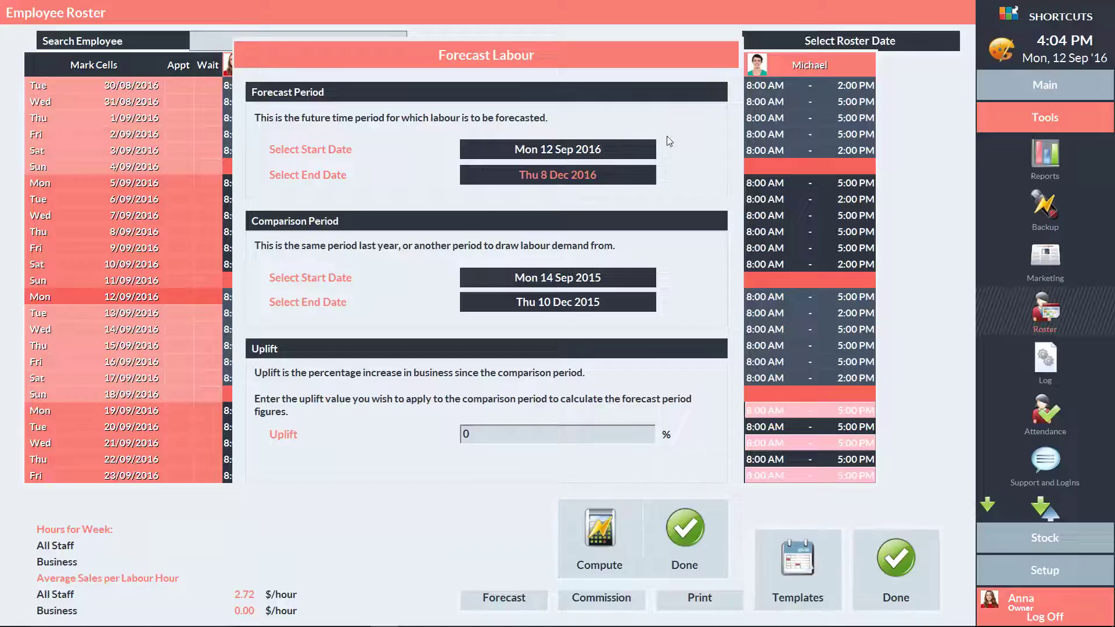
left_click(588, 147)
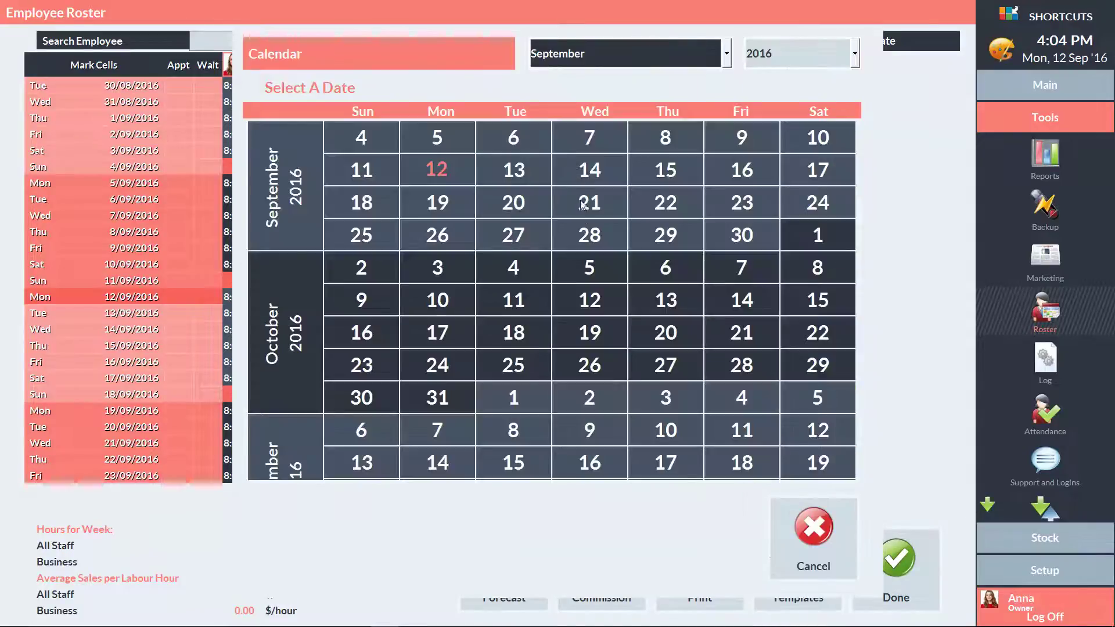
left_click(589, 428)
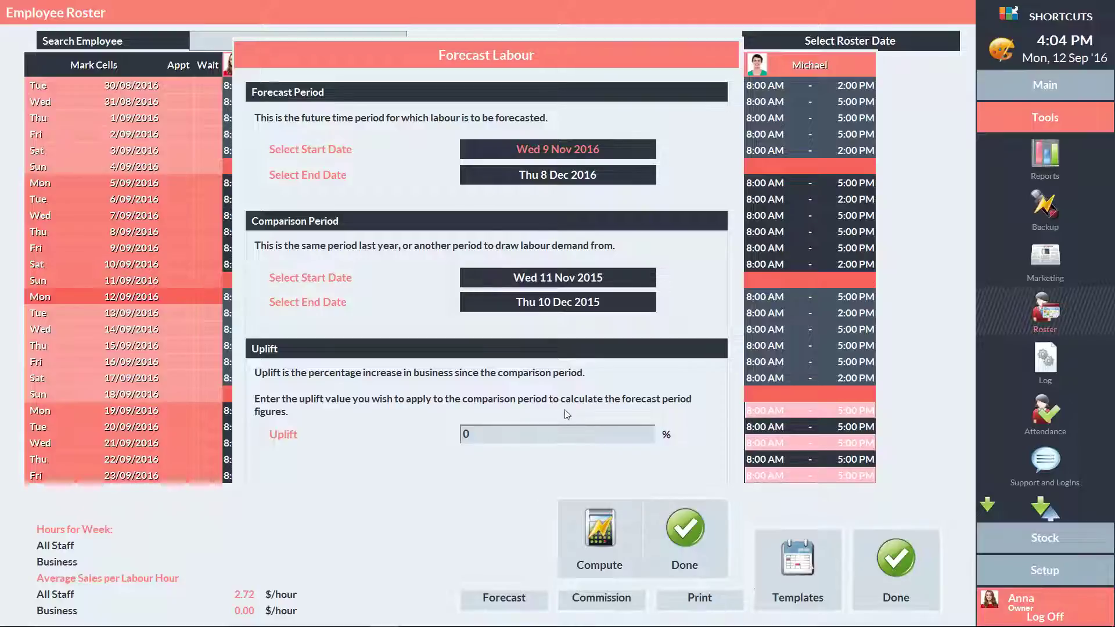
Set the comparison period from 13 January to 11 February 2016
left_click(550, 306)
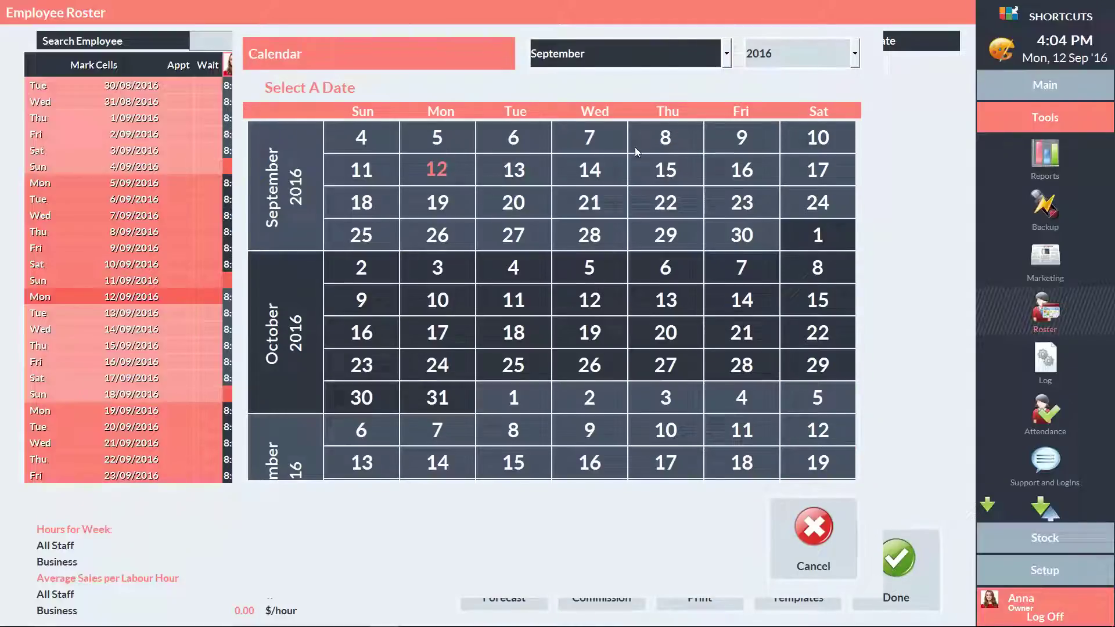
left_click(640, 54)
left_click(590, 113)
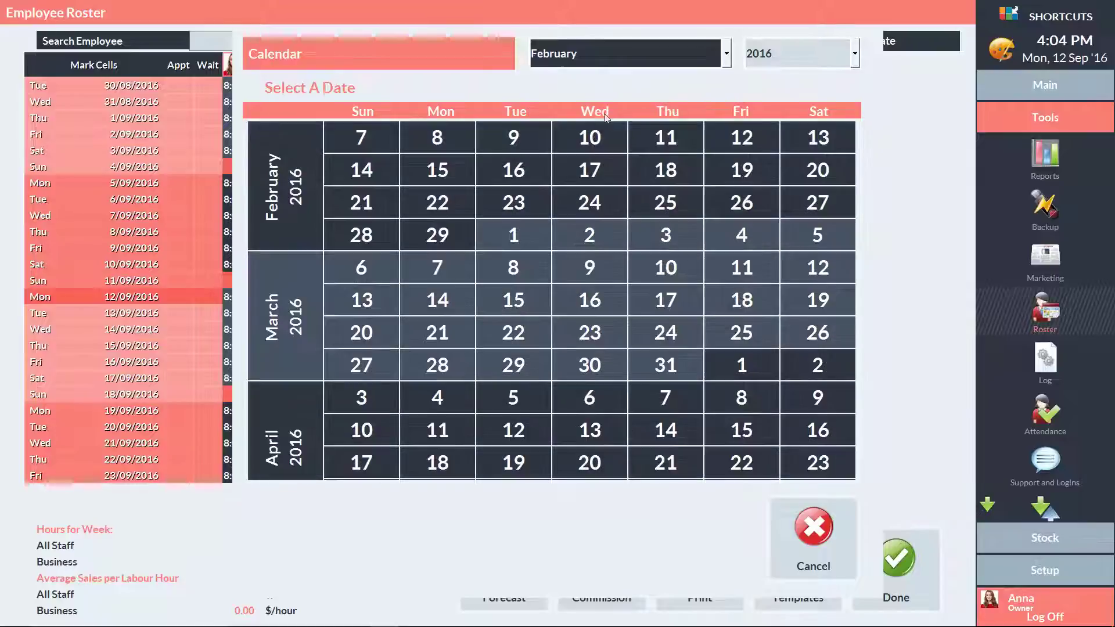
left_click(666, 141)
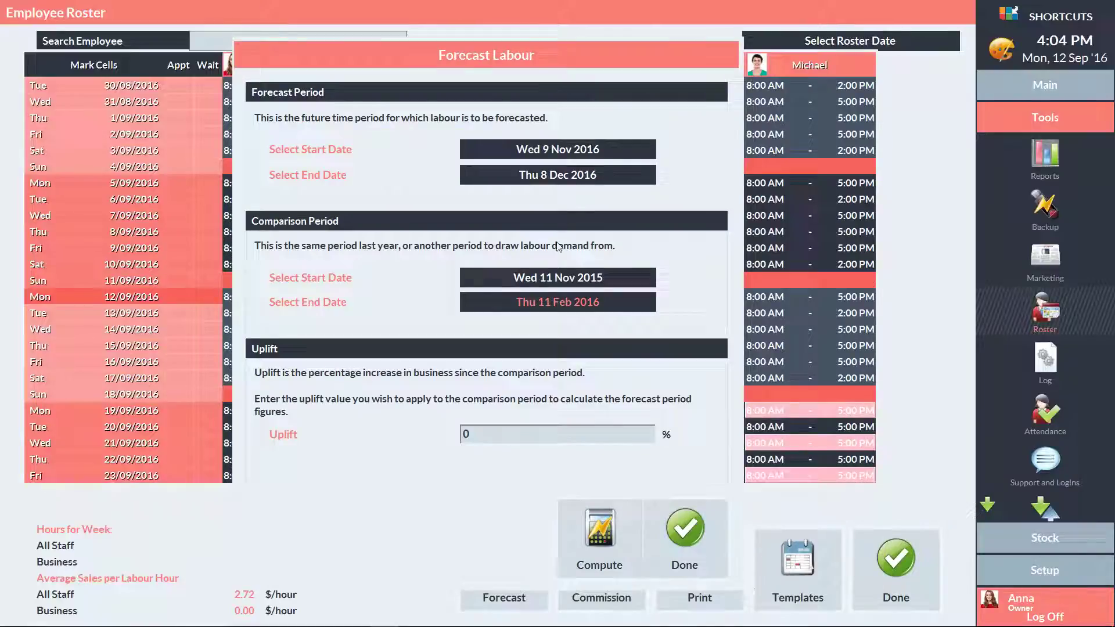
left_click(572, 280)
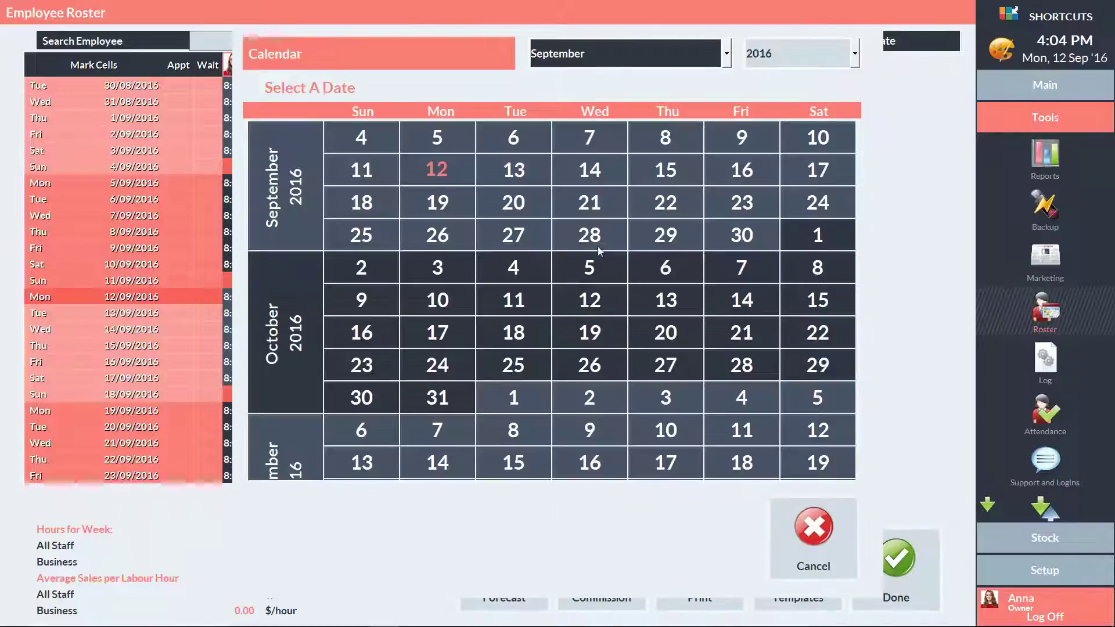
left_click(626, 53)
left_click(618, 85)
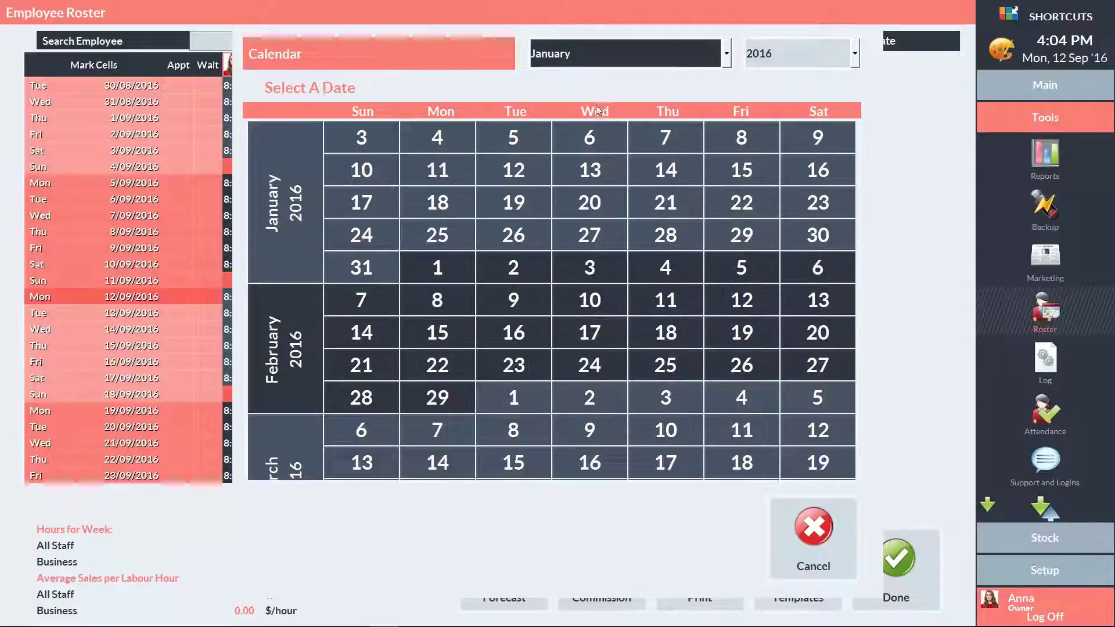
left_click(590, 167)
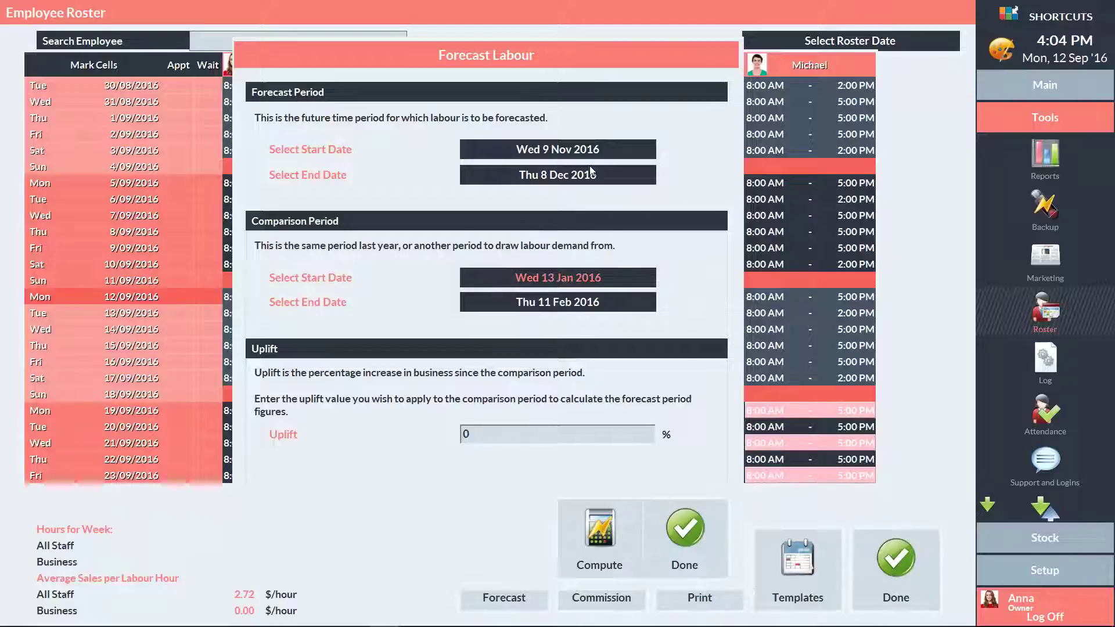
Replace the uplift 0 with 10% and compute the labour forecast
left_click(507, 436)
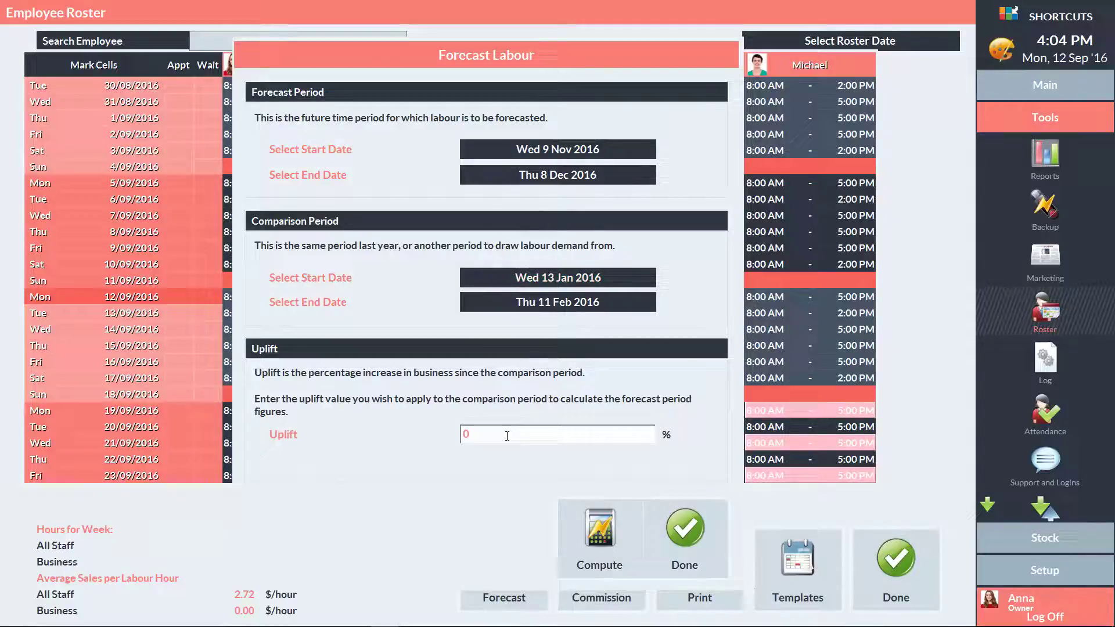
key("BackSpace")
type("10")
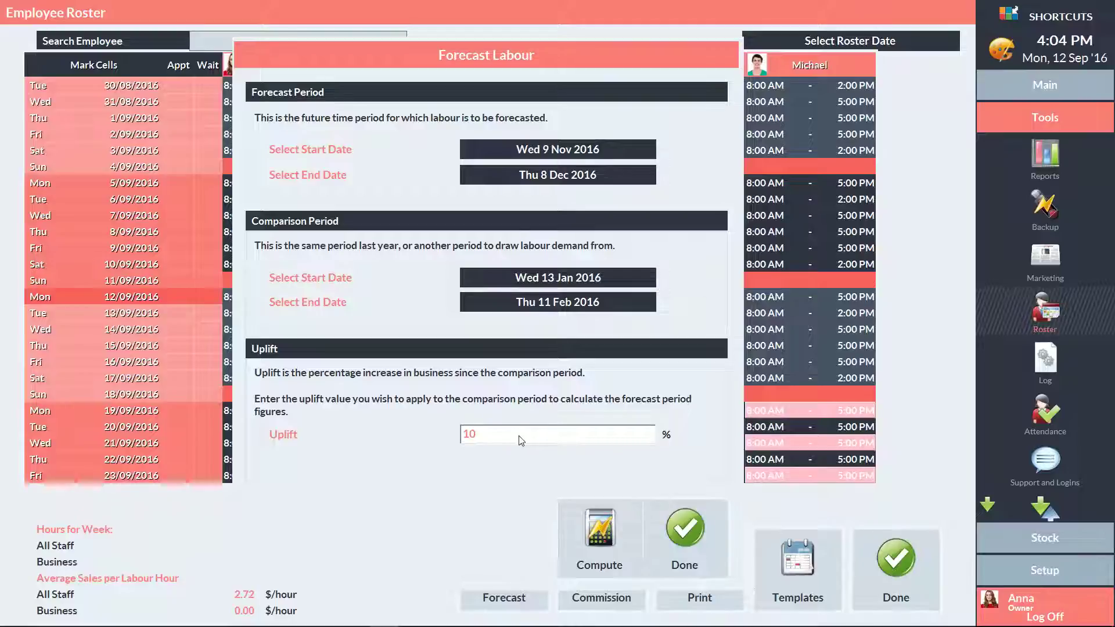
left_click(598, 528)
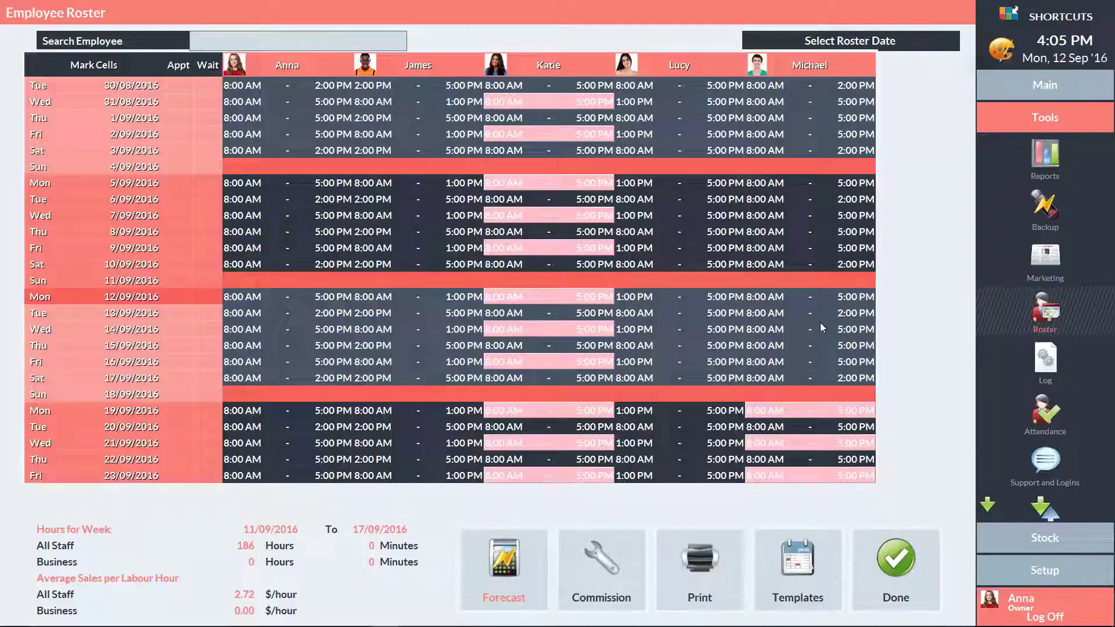
Jump the roster to start on 9 November 2016
left_click(851, 42)
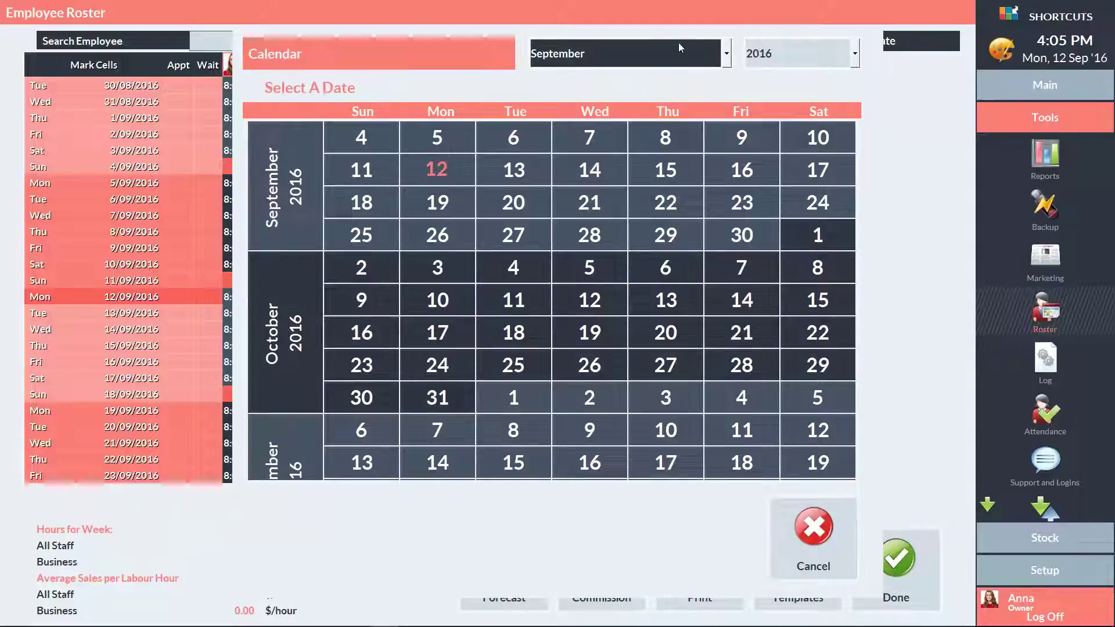
left_click(608, 55)
left_click(594, 368)
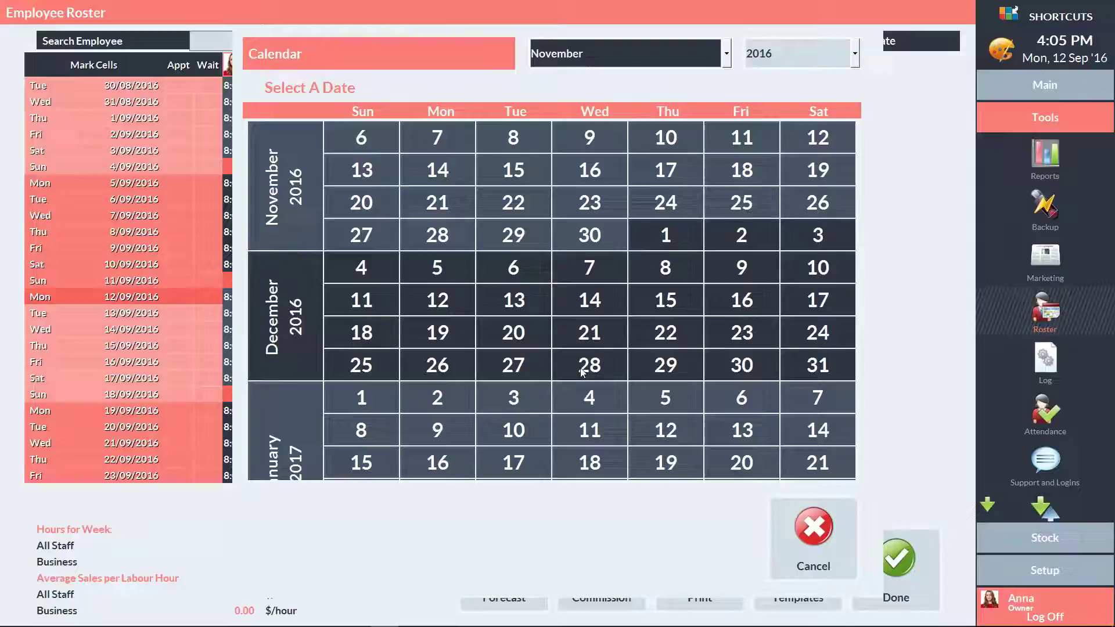
left_click(511, 207)
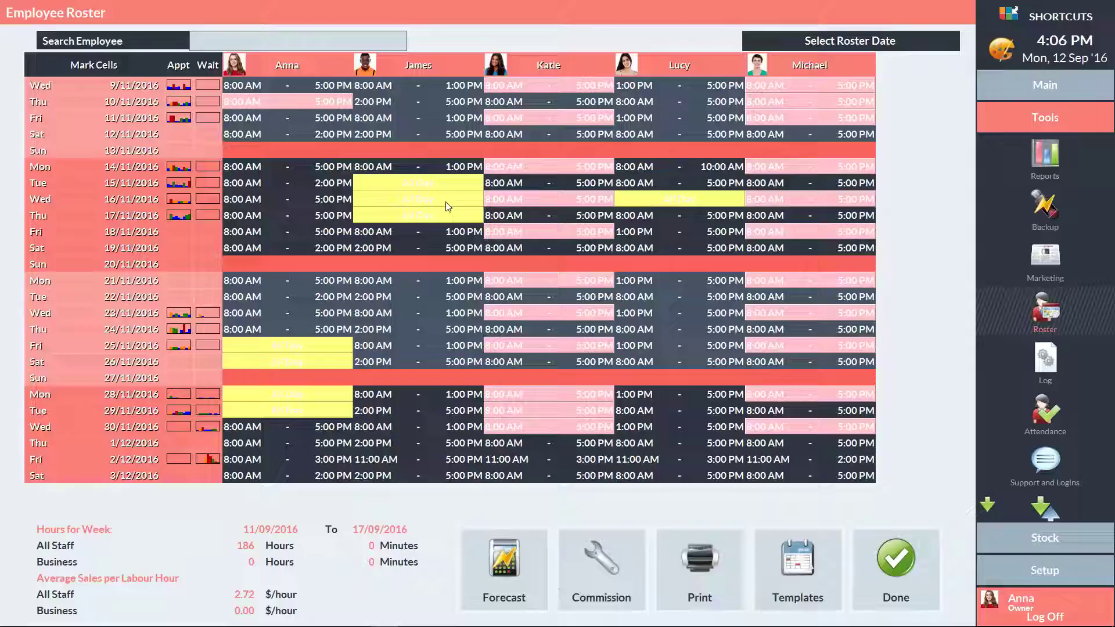
Review the Forecast Demand chart for Anna's Monday 14/11/2016 shift, then show Setup options
double_click(302, 168)
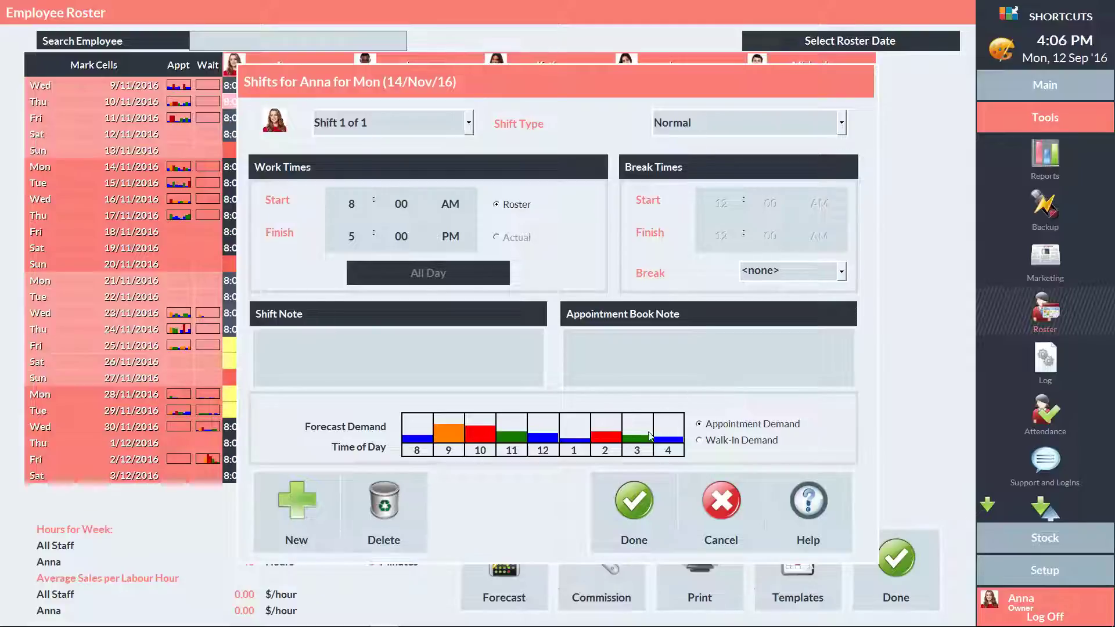
left_click(637, 500)
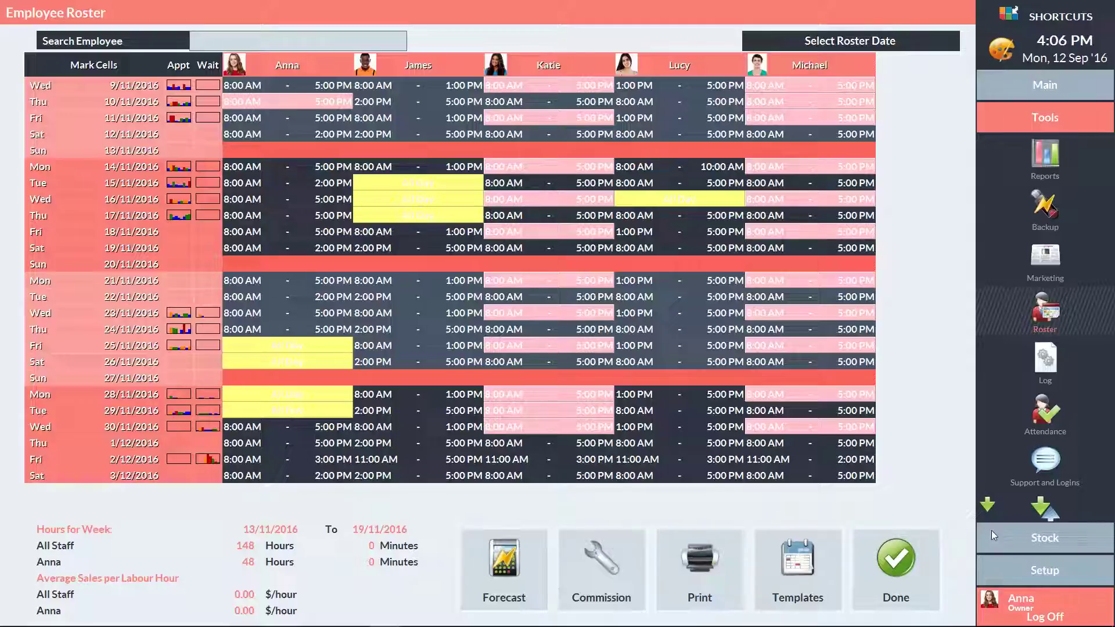
left_click(1036, 570)
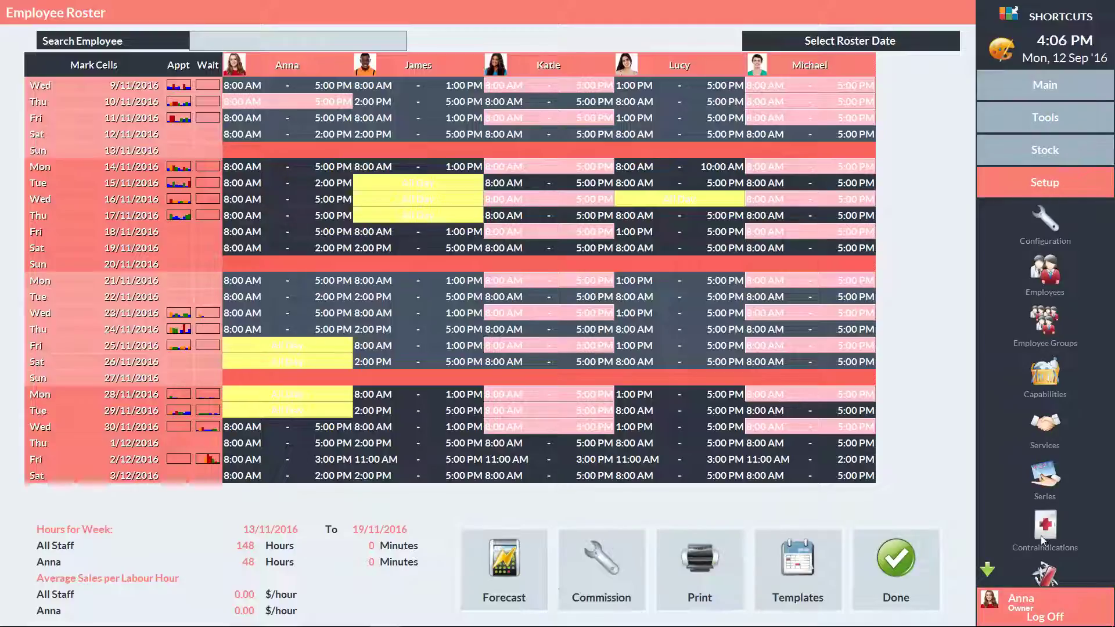
In Walkin settings, set Optimal Wait to 10 and Maximum Wait to 25, then save
left_click(1045, 221)
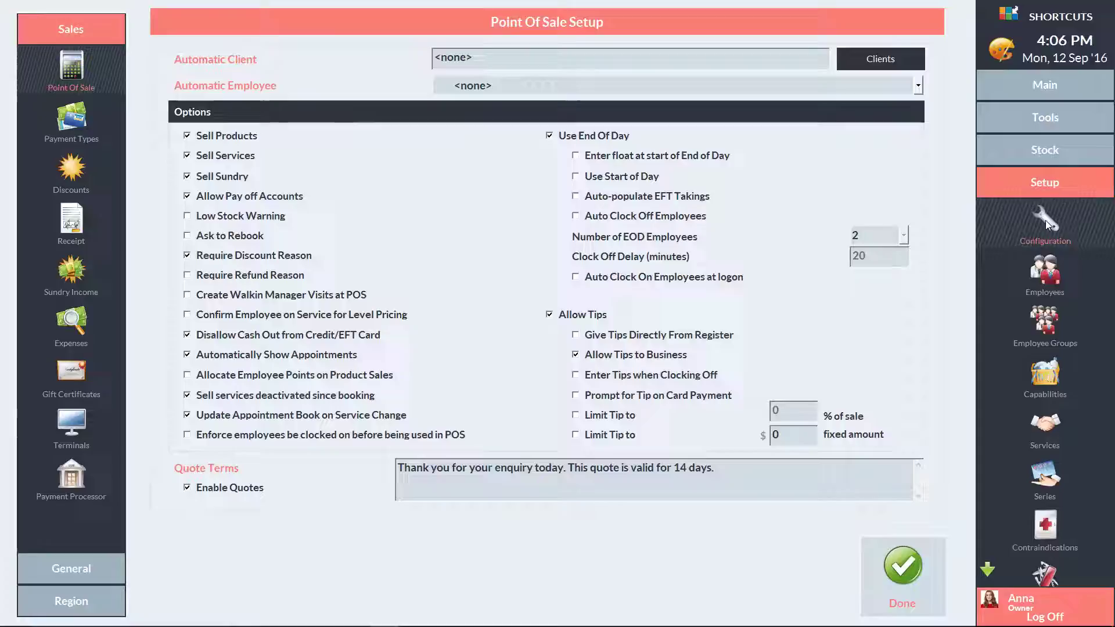
left_click(69, 570)
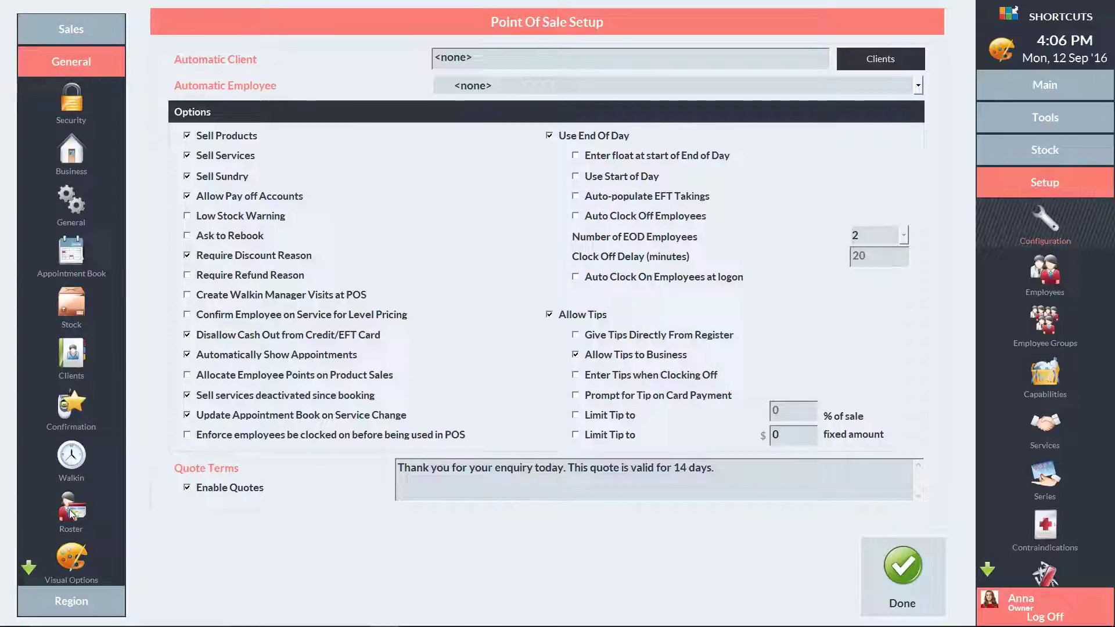
left_click(71, 459)
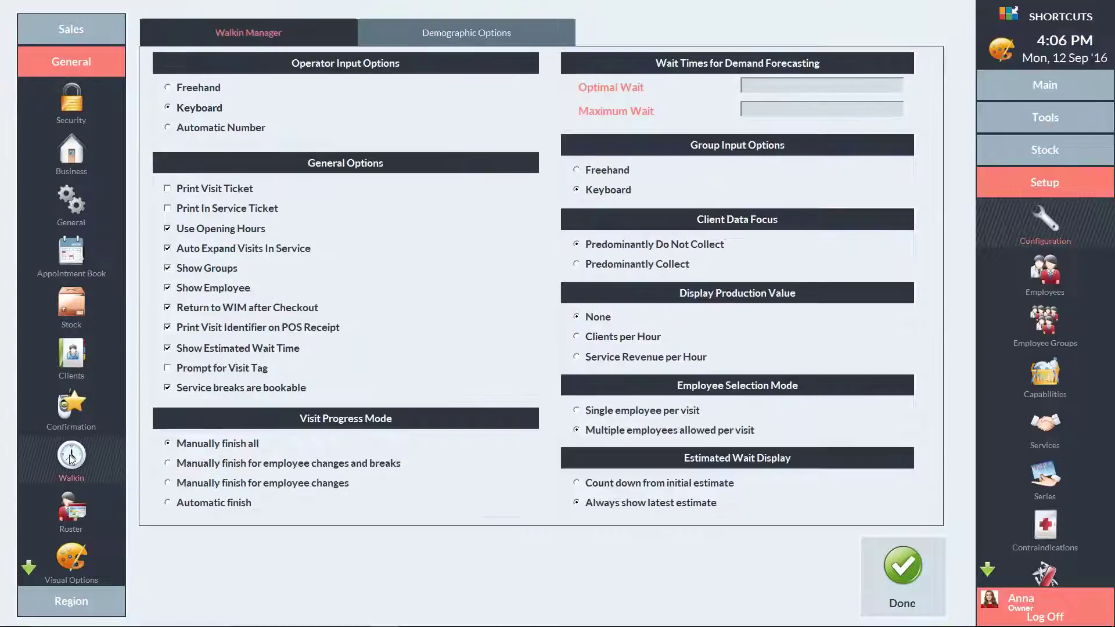
left_click(764, 88)
type("10")
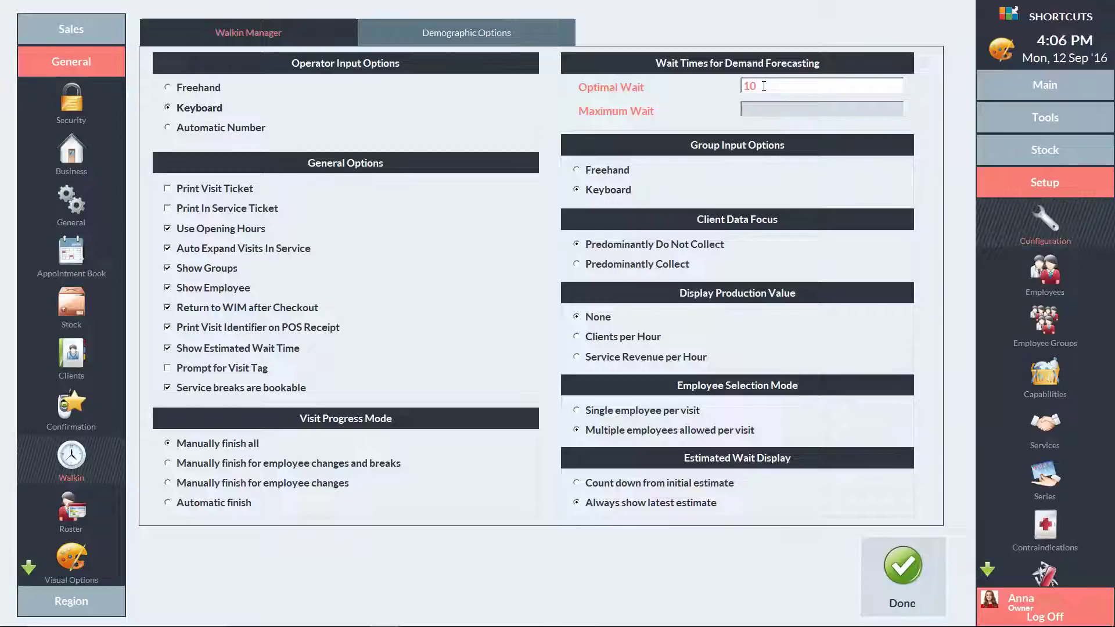
left_click(759, 110)
type("25")
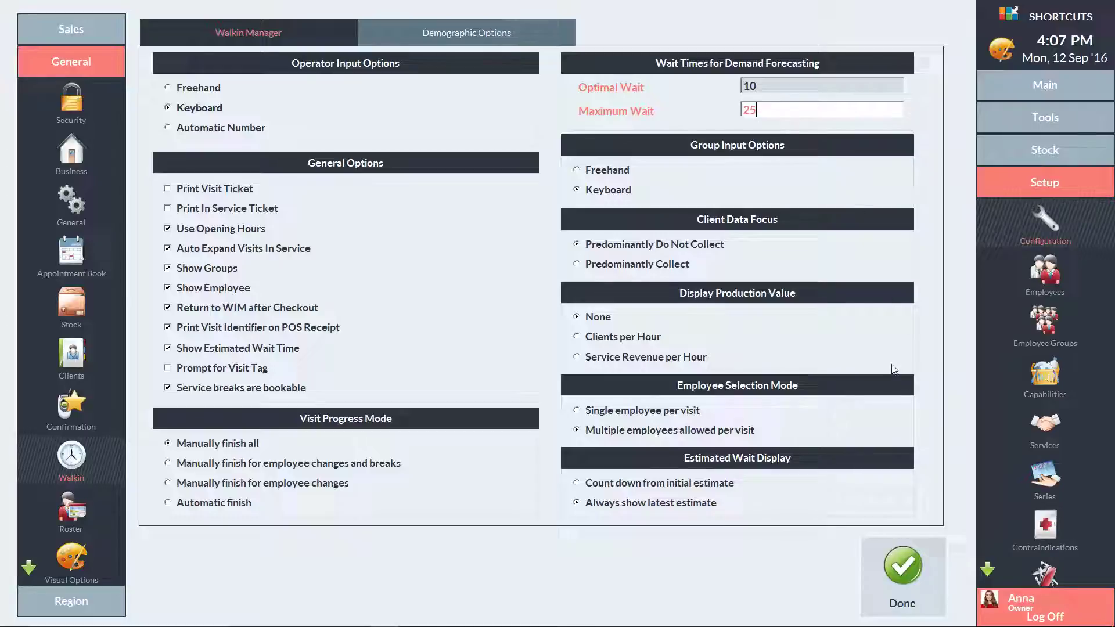
left_click(901, 568)
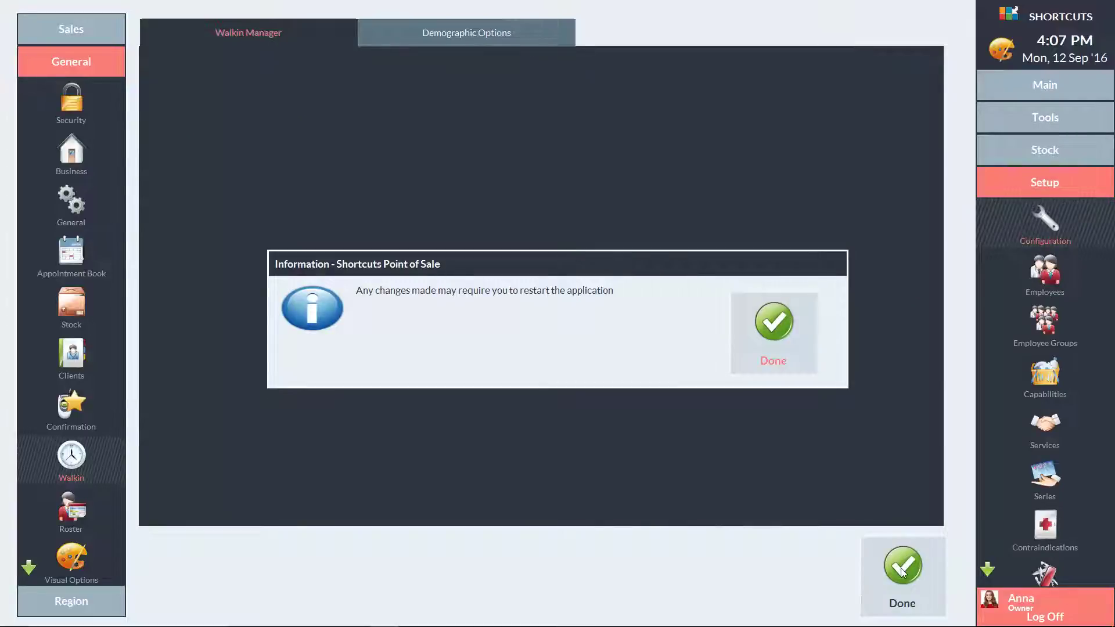